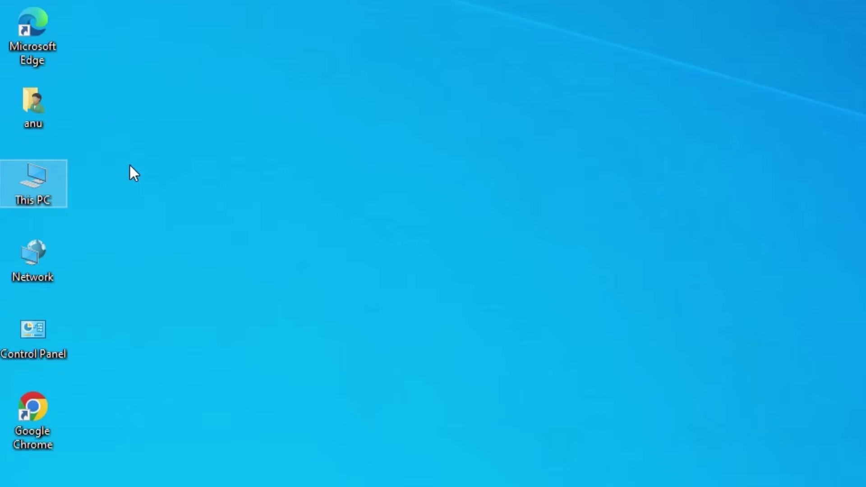
- Check the system type in the PC's properties, including the device specifications, and close the window
right_click(40, 187)
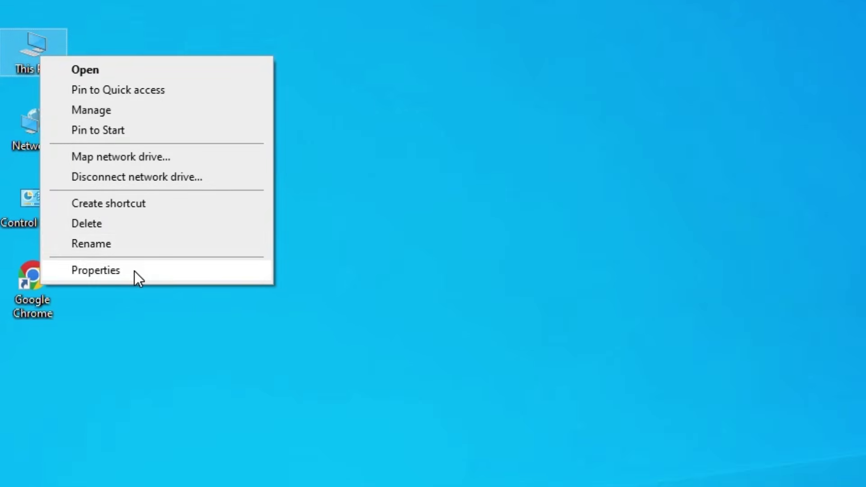
left_click(135, 403)
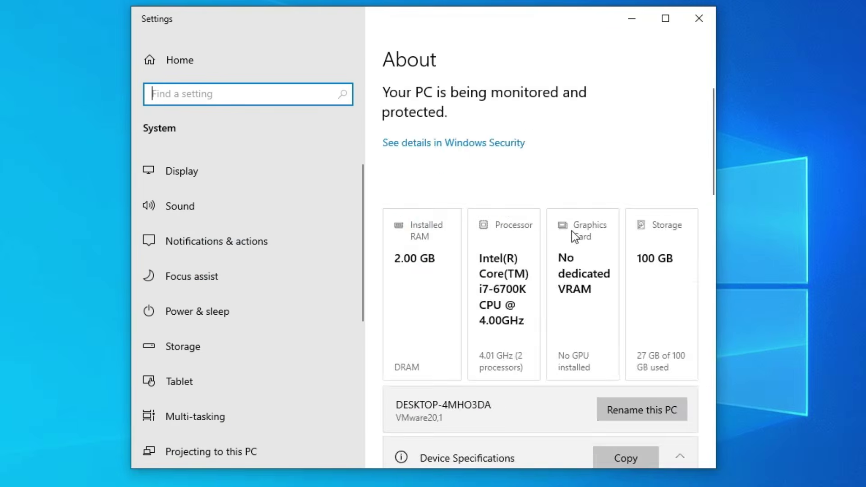
scroll(572, 231, "down", 6)
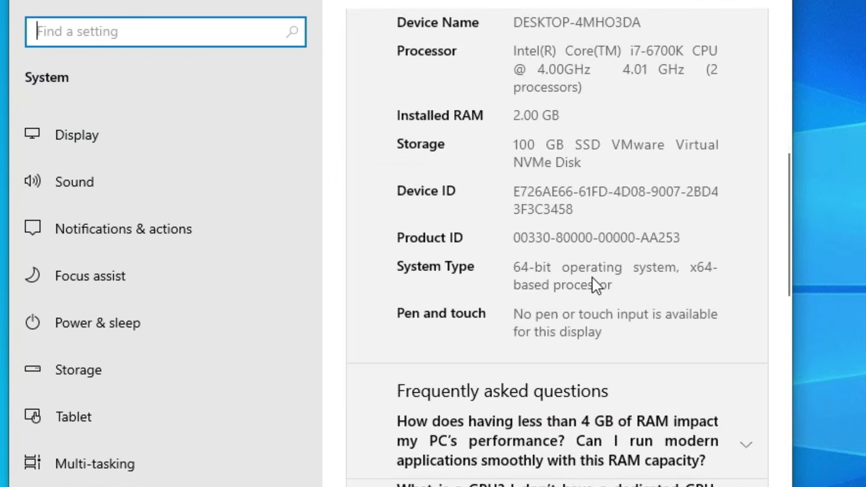
left_click(593, 277)
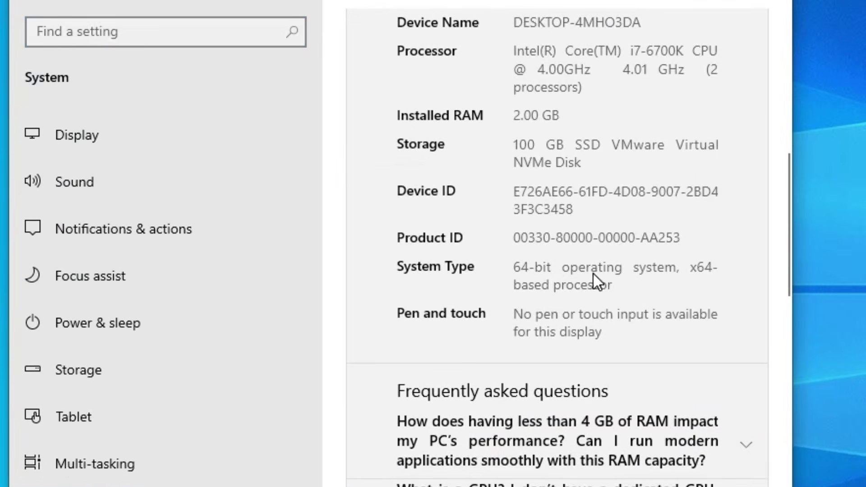
scroll(595, 273, "down", 2)
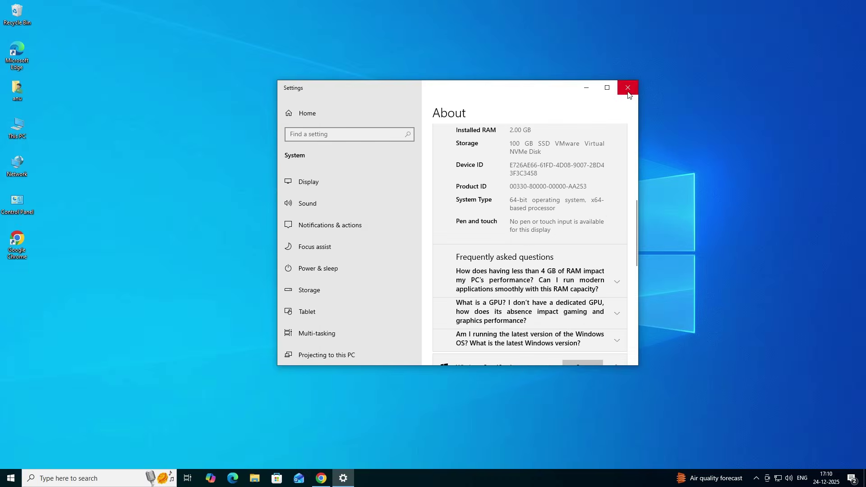
left_click(627, 89)
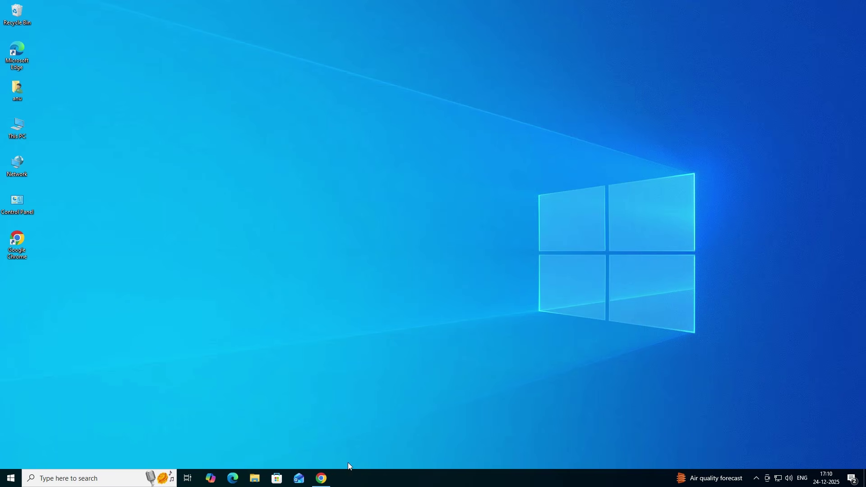
- Switch to Chrome, search Google for "epson l3250 printer driver" and open the Epson India L3250 support page in a new tab
left_click(330, 482)
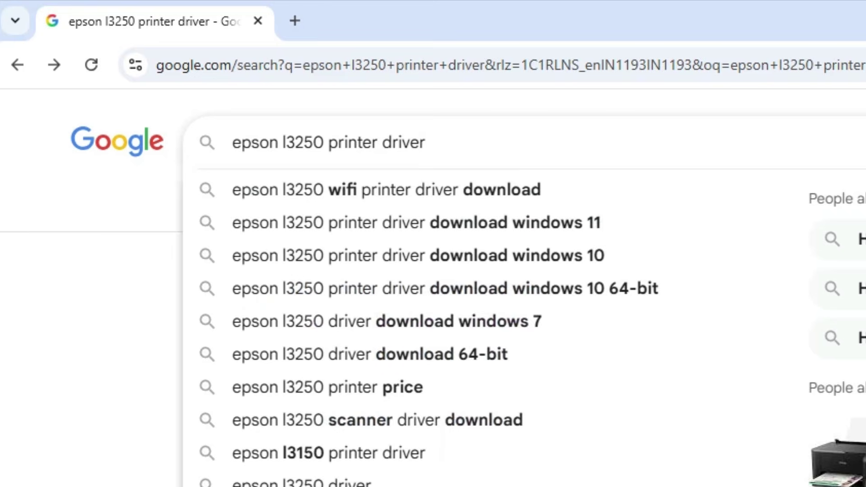
key("Return")
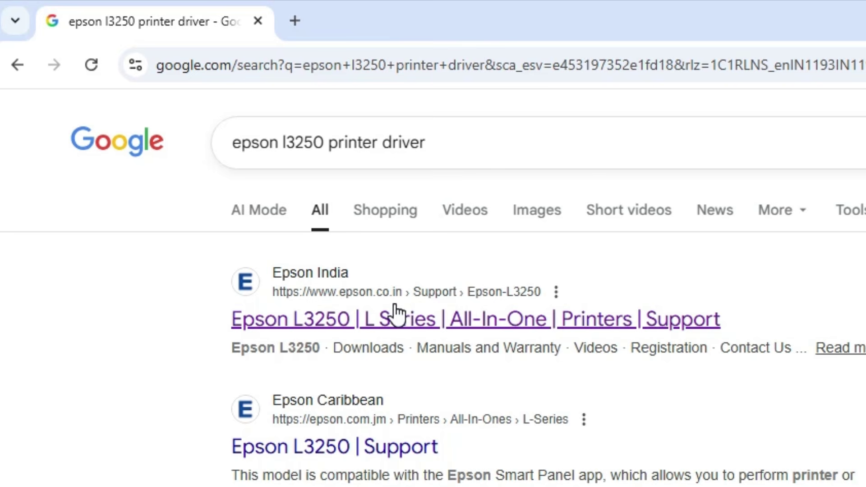
right_click(410, 326)
left_click(527, 347)
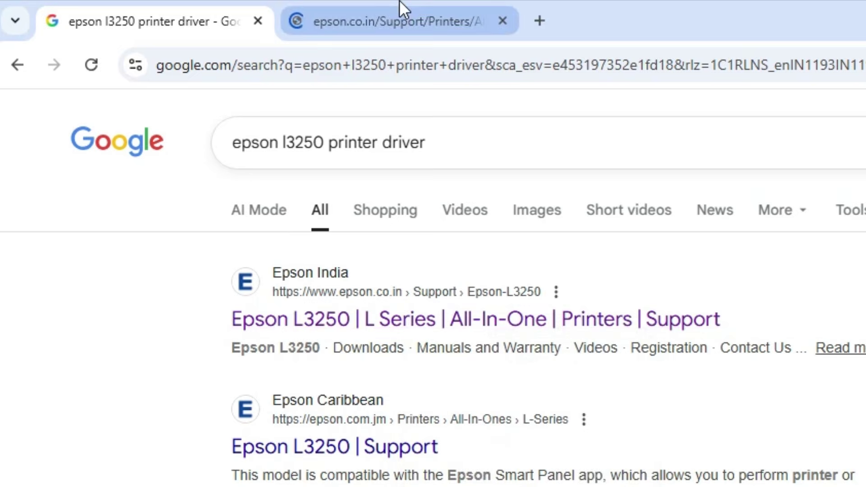
left_click(400, 2)
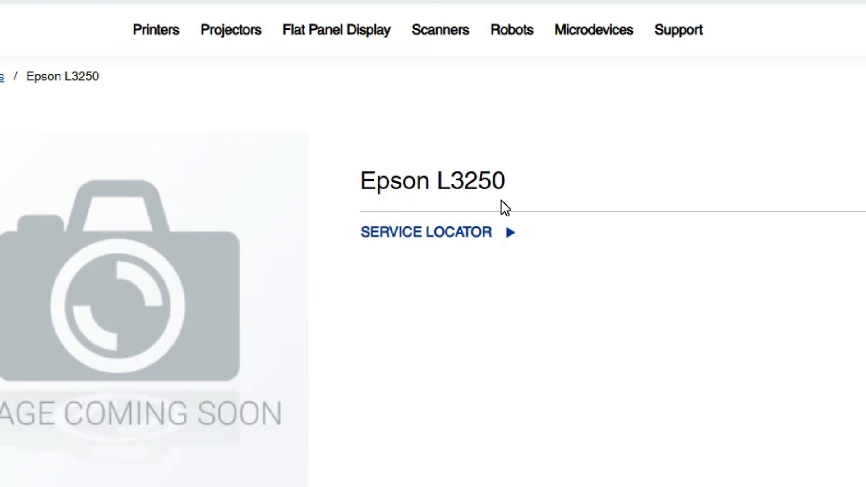
- Select Windows 10 64-bit as the operating system for the Epson L3250 downloads
scroll(501, 212, "down", 5)
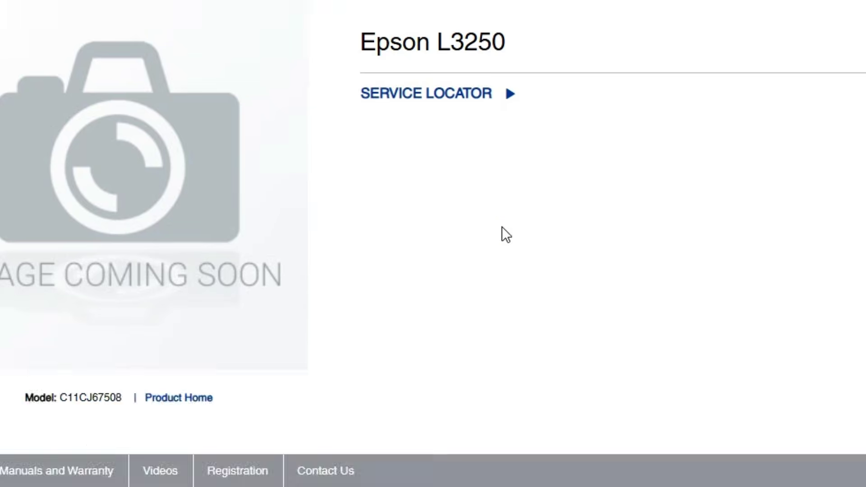
scroll(97, 176, "down", 2)
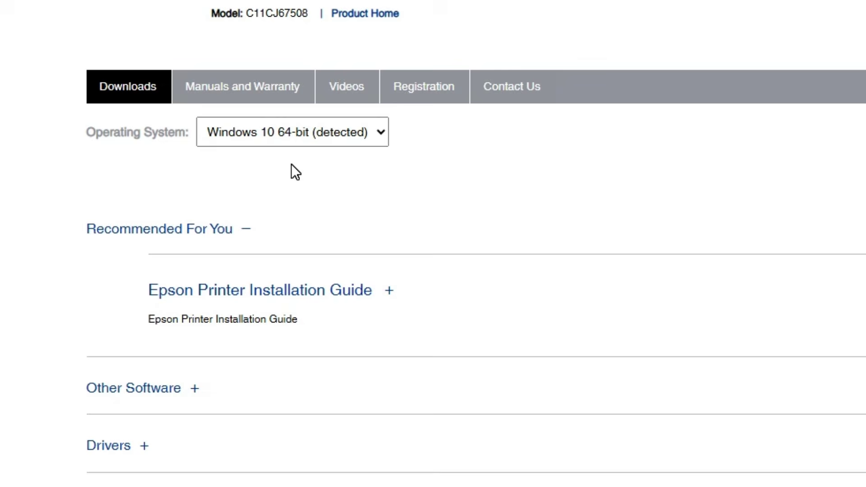
left_click(325, 134)
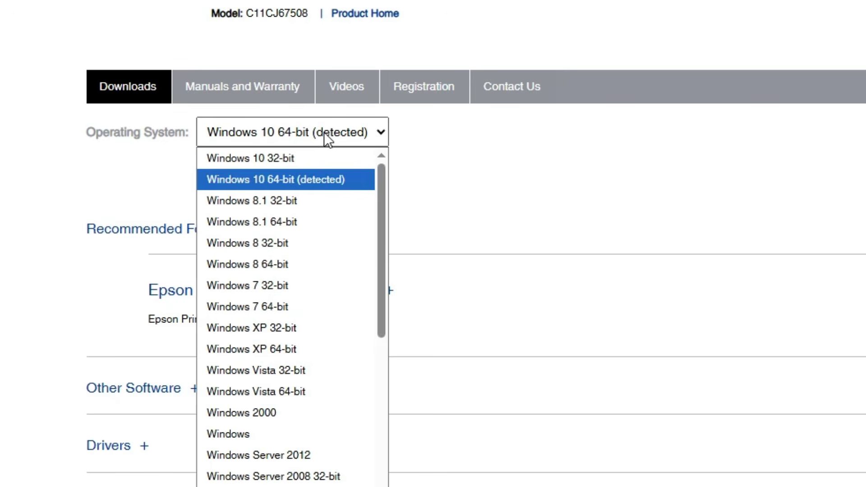
left_click(242, 180)
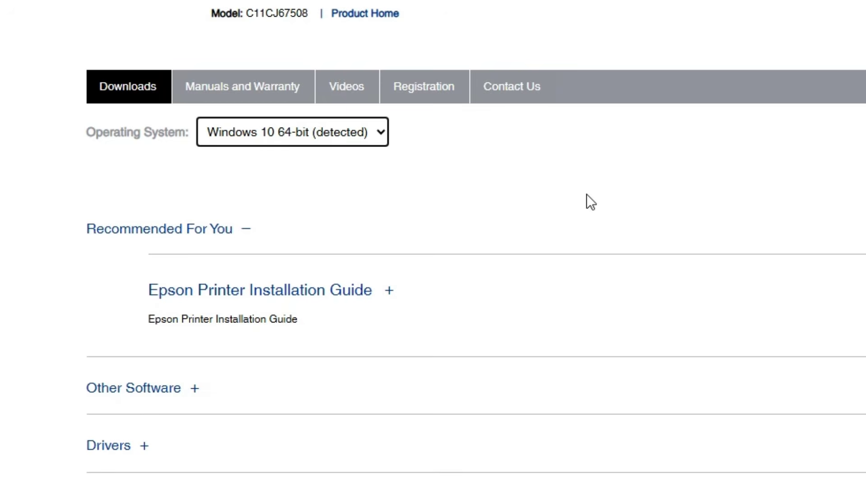
- Expand the Drivers section and download the L3250_Series_Win_x64_ScannerDriver Ver. 6.7.81.0
scroll(587, 194, "down", 6)
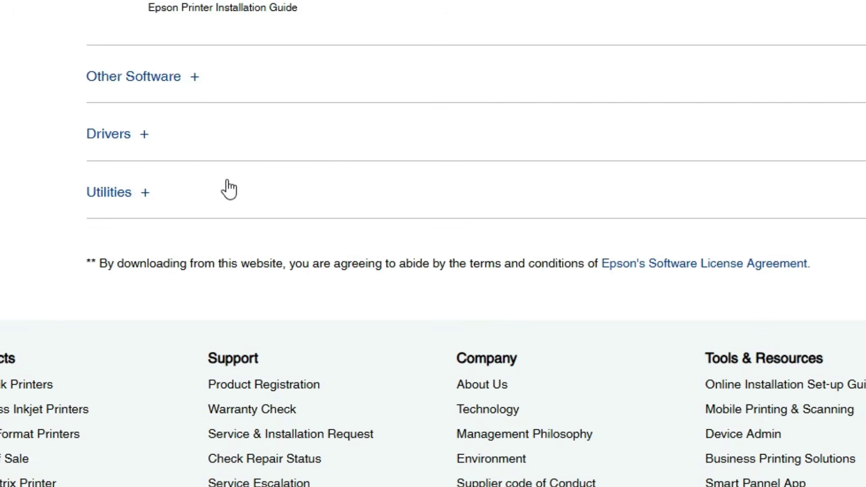
left_click(145, 138)
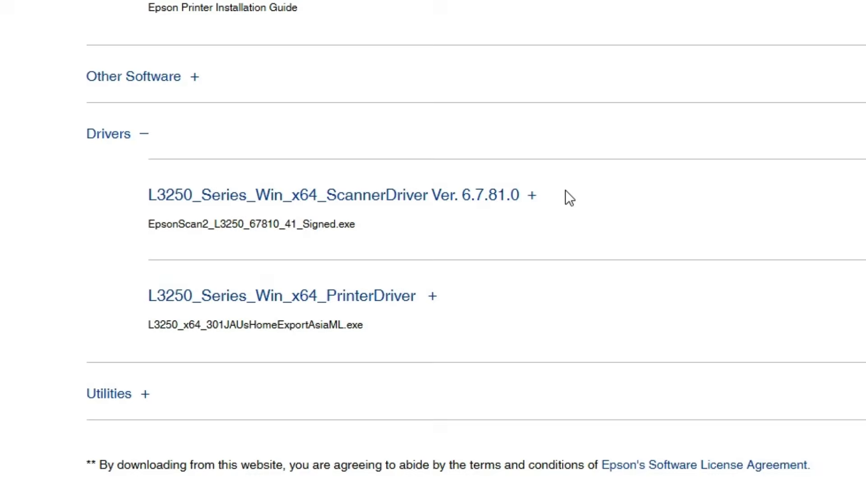
left_click(574, 168)
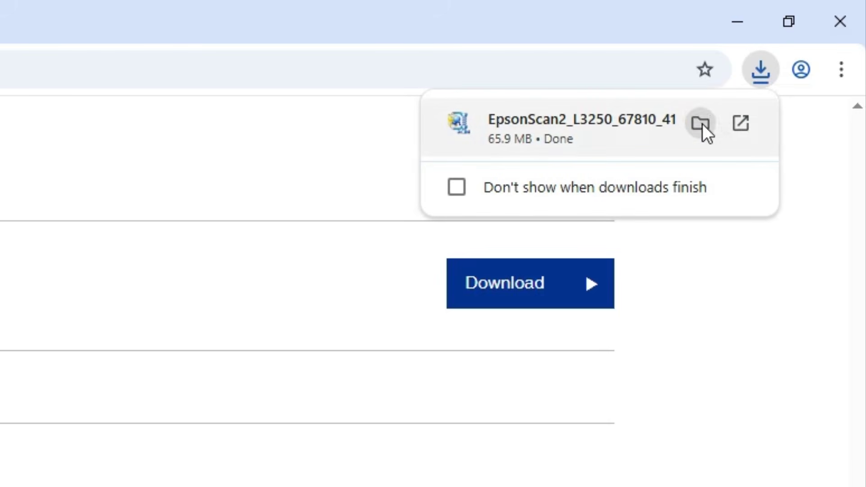
- Move the downloaded EpsonScan2_L3250_67810_41_Signed file from the Downloads folder to the desktop and close the folder
left_click(702, 123)
left_click(750, 23)
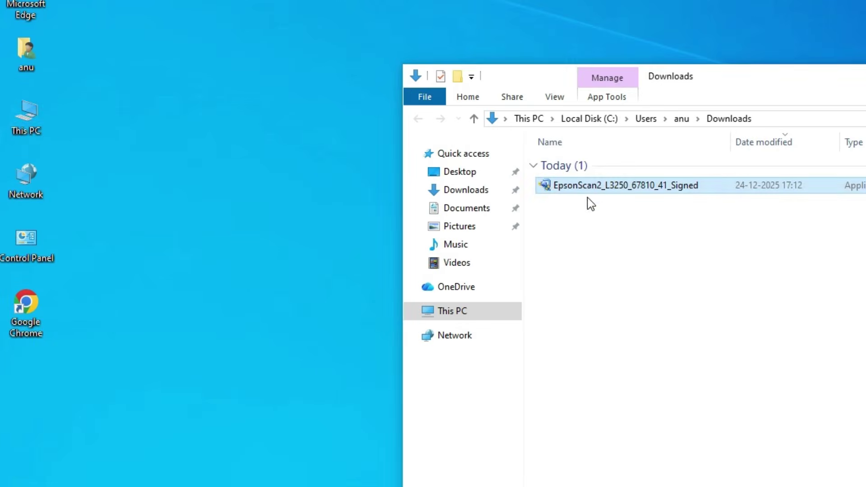
left_click_drag(354, 170, 104, 286)
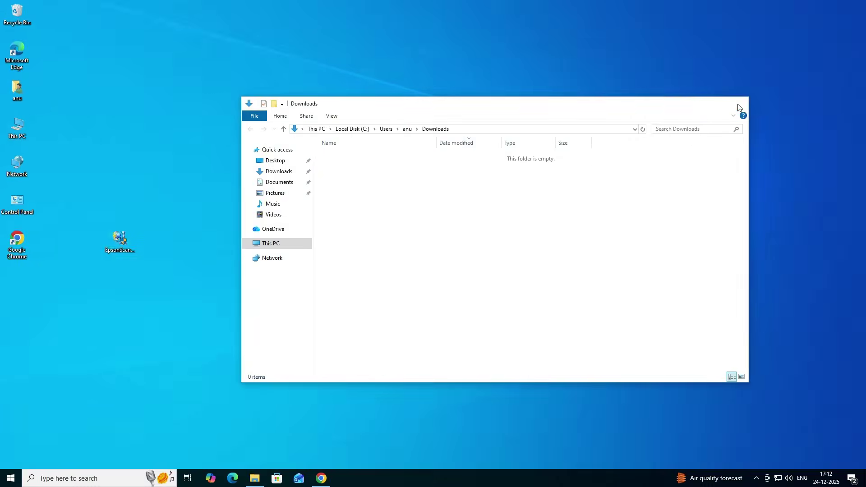
left_click(745, 101)
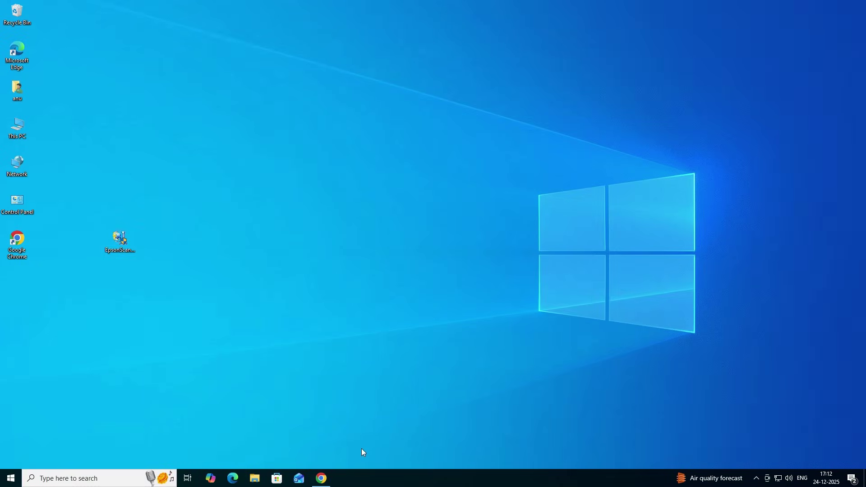
- Return to Chrome, accept the Software License Agreement for the L3250 x64 printer driver and download L3250_64bit_v38000.exe
left_click(321, 479)
left_click(321, 479)
left_click(322, 478)
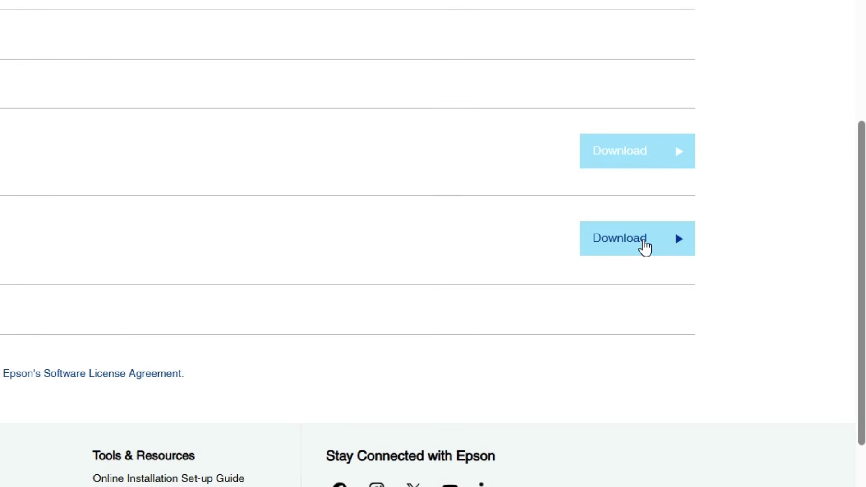
left_click(645, 247)
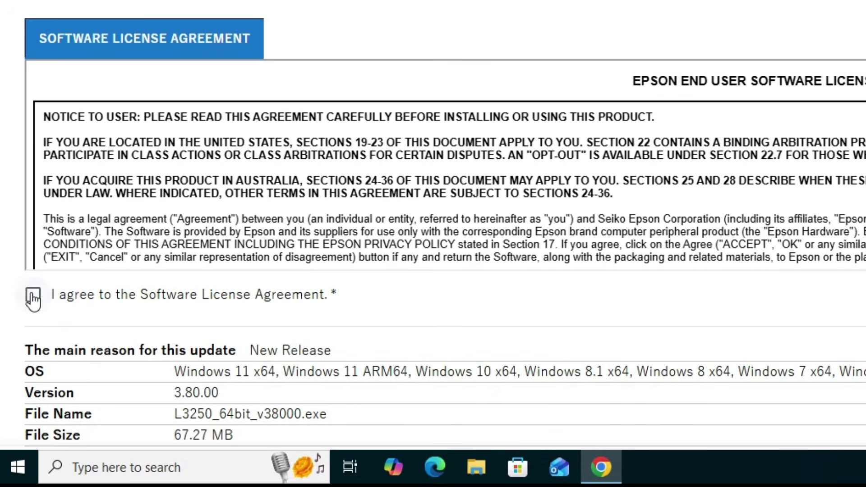
left_click(33, 297)
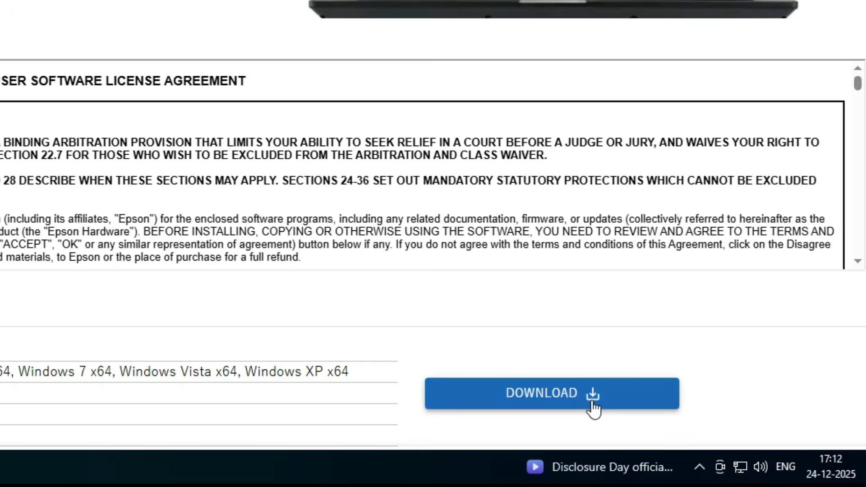
left_click(591, 400)
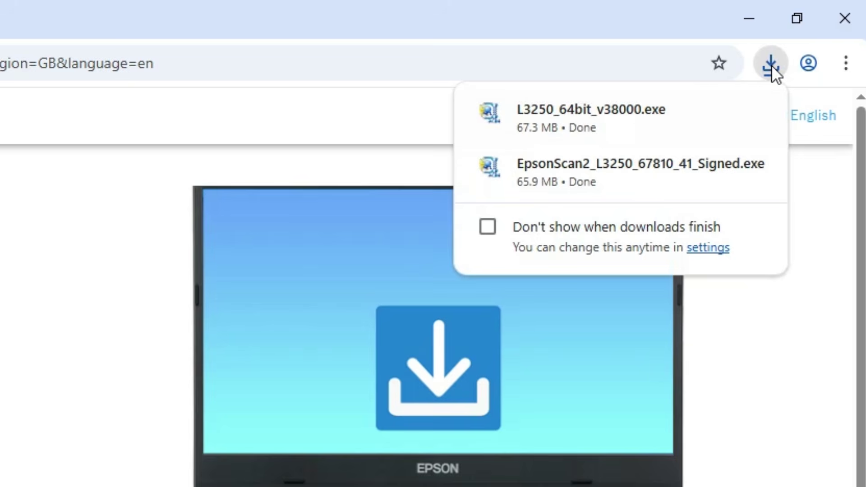
- Move the downloaded L3250_64bit_v38000 file from the Downloads folder to the desktop and close the folder
left_click(717, 112)
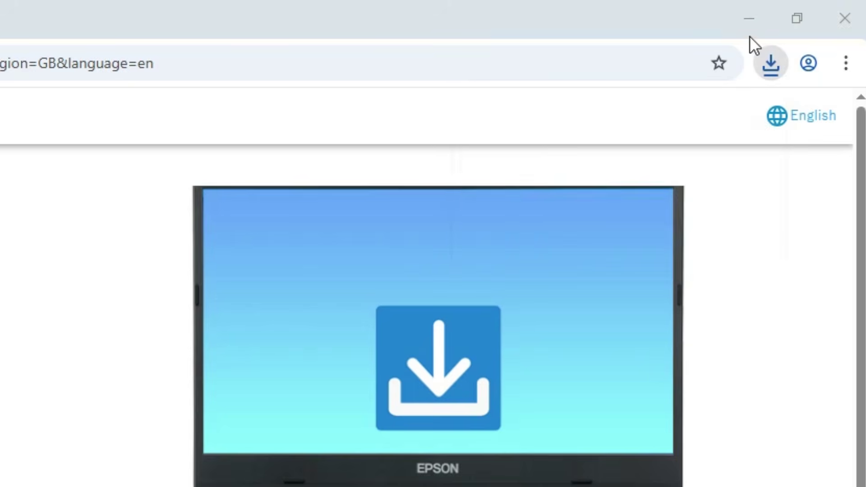
left_click(750, 21)
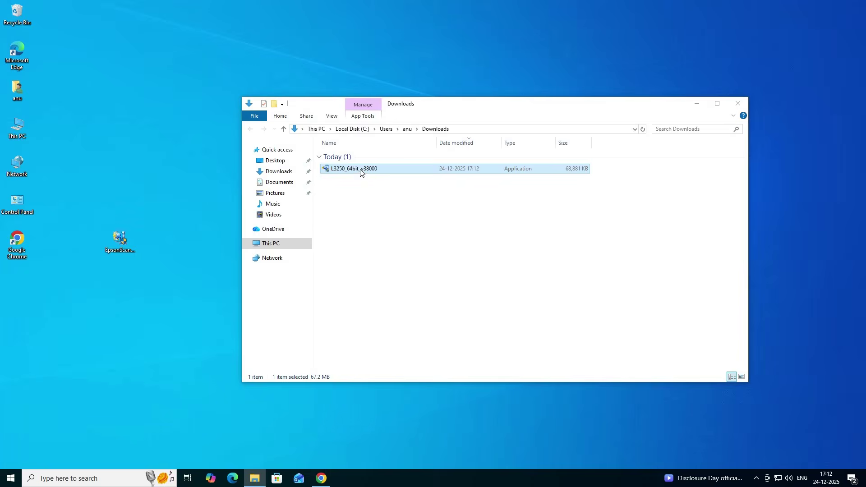
left_click_drag(361, 173, 149, 334)
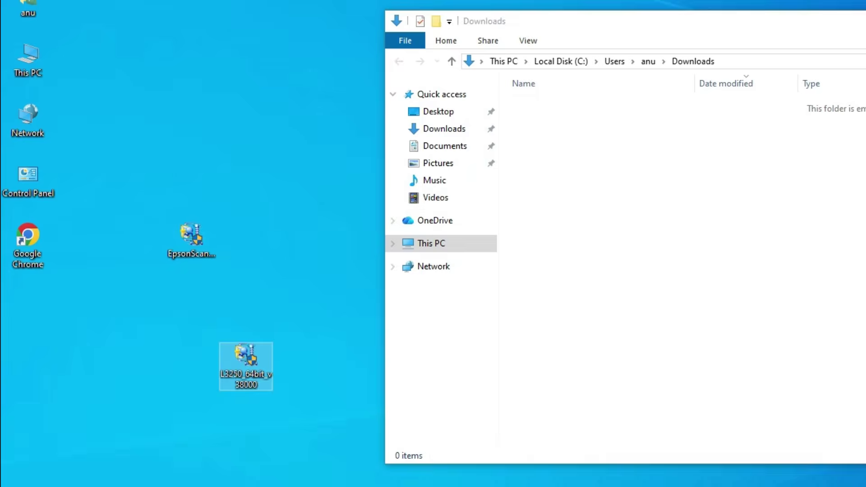
key("alt+F4")
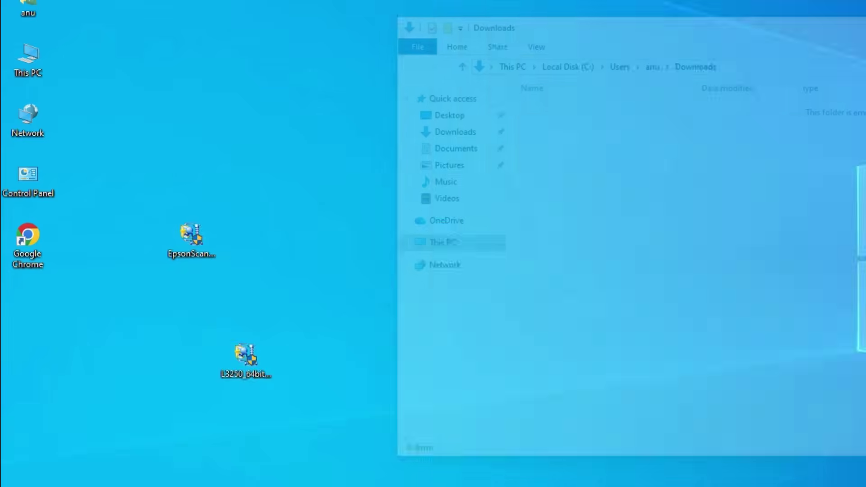
- Line up the L3250_64bit_v38000 installer directly below the EpsonScan2 installer on the desktop
left_click_drag(266, 365, 208, 307)
left_click_drag(344, 55, 172, 145)
left_click_drag(332, 334, 212, 203)
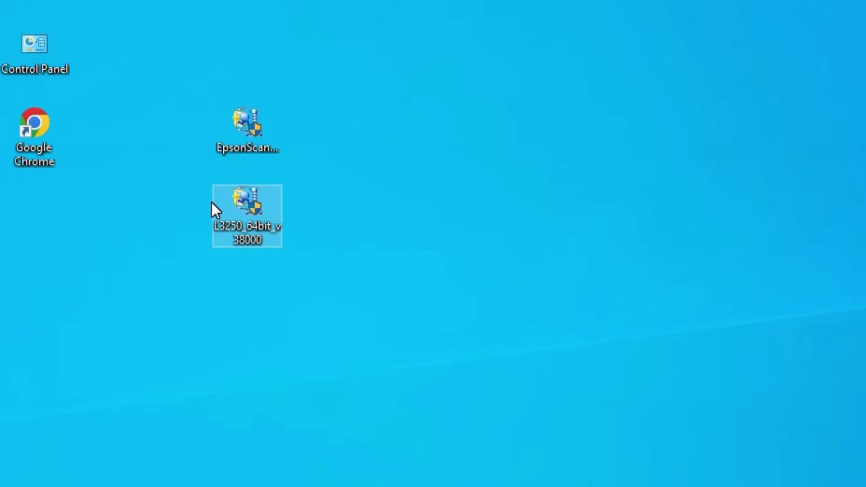
- Extract the L3250_64bit_v38000 installer with WinRAR to a same-named desktop folder and place that folder below the installer
right_click(245, 224)
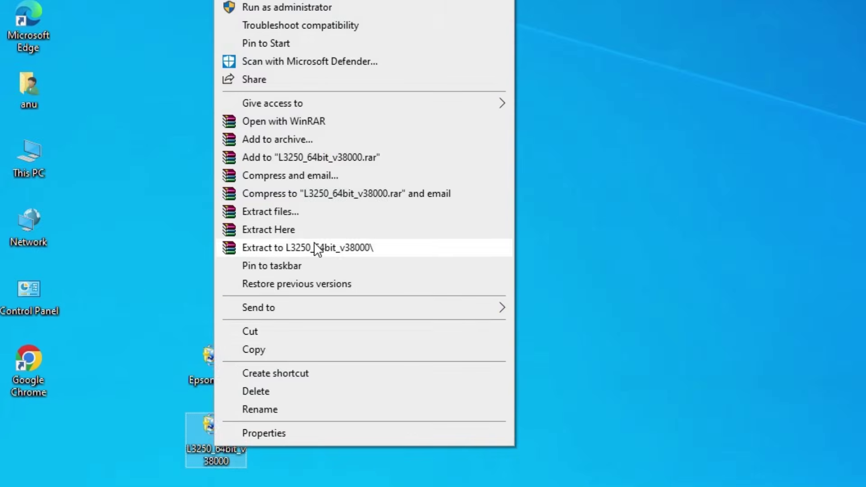
left_click(288, 211)
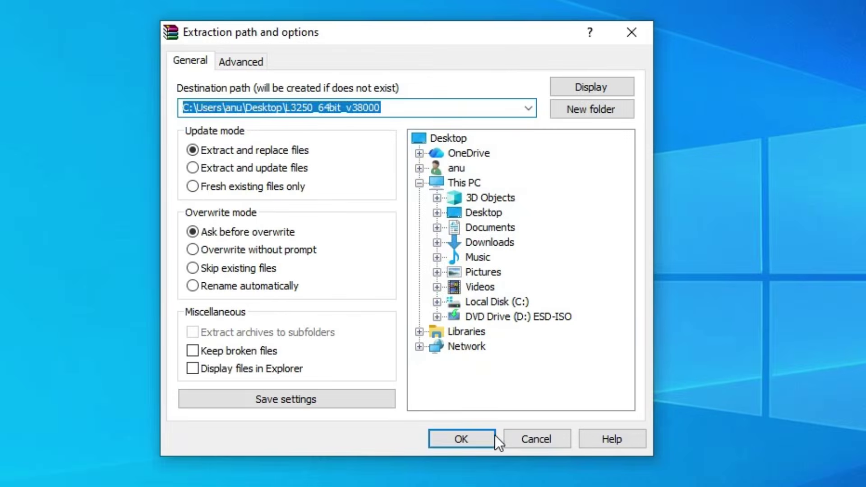
left_click(492, 435)
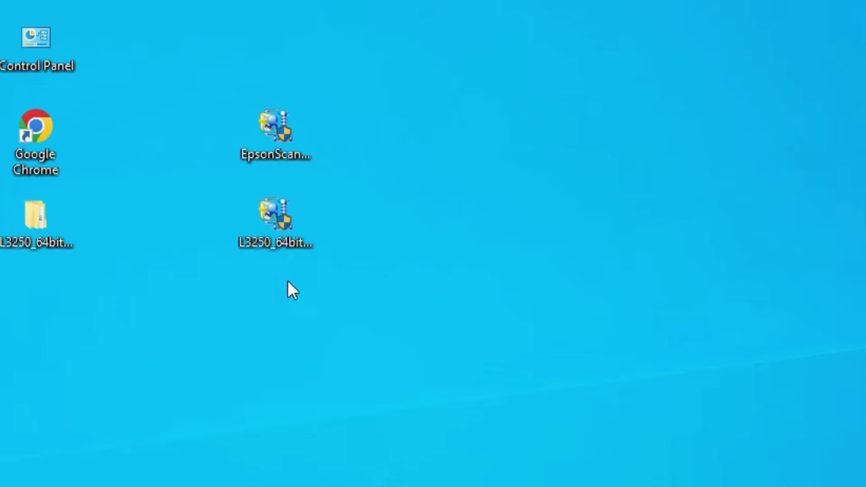
left_click_drag(35, 219, 248, 338)
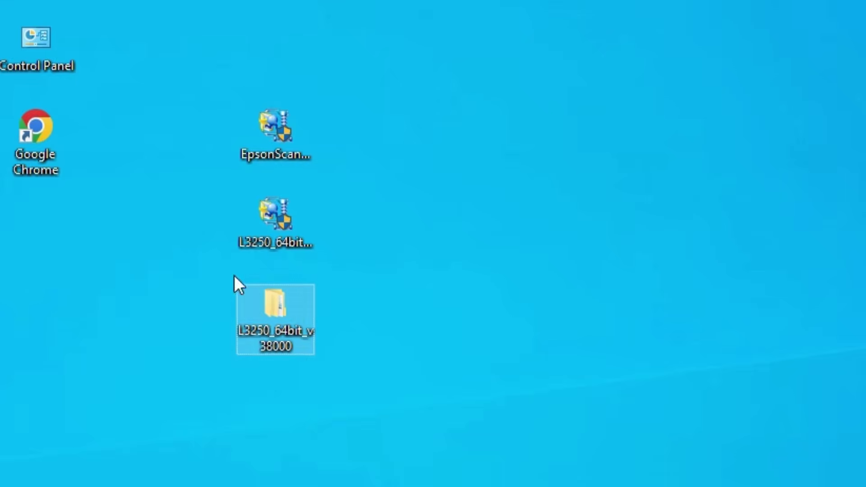
- Open the WINX64 folder inside the extracted L3250_64bit_v38000 folder
double_click(283, 309)
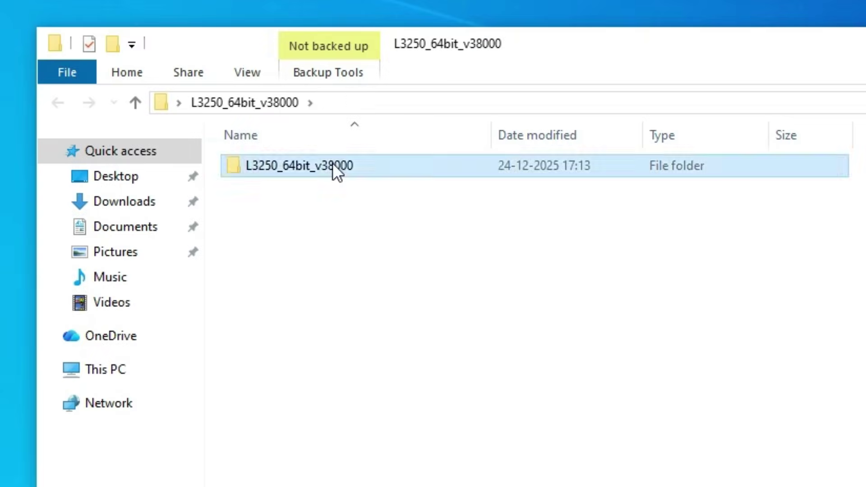
double_click(338, 167)
double_click(281, 173)
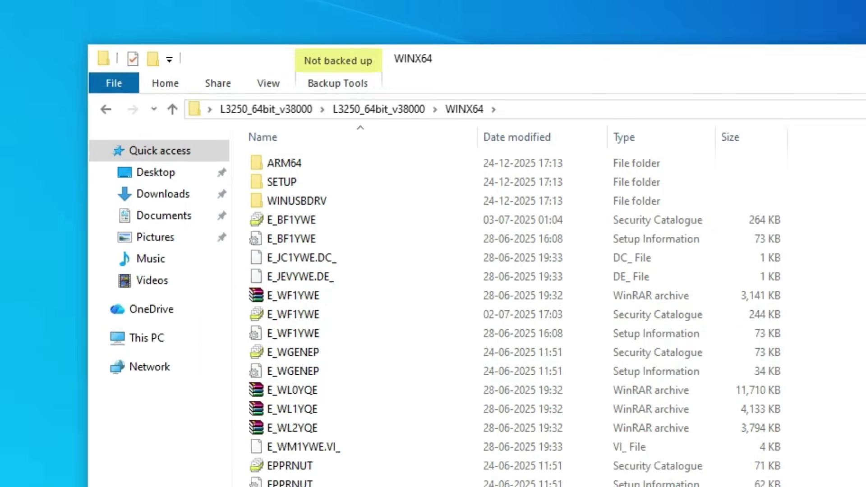
- Close the WINX64 folder window and open the Printers & scanners system settings
left_click(857, 40)
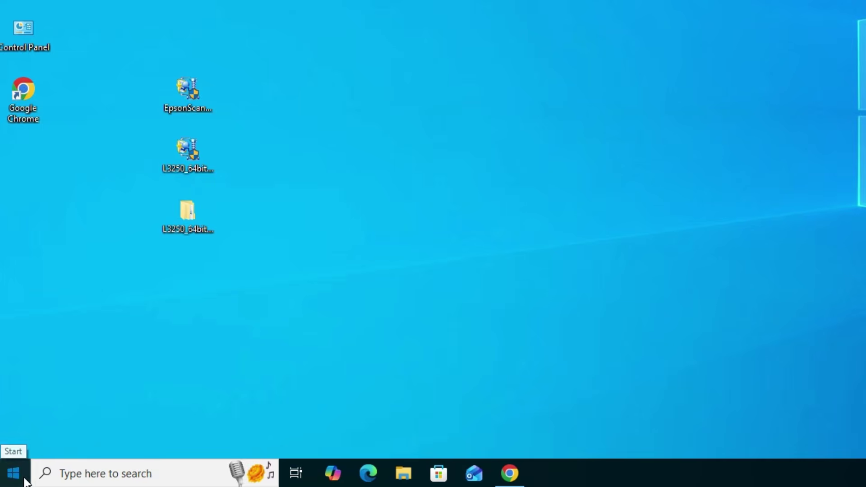
left_click(25, 482)
type("pr")
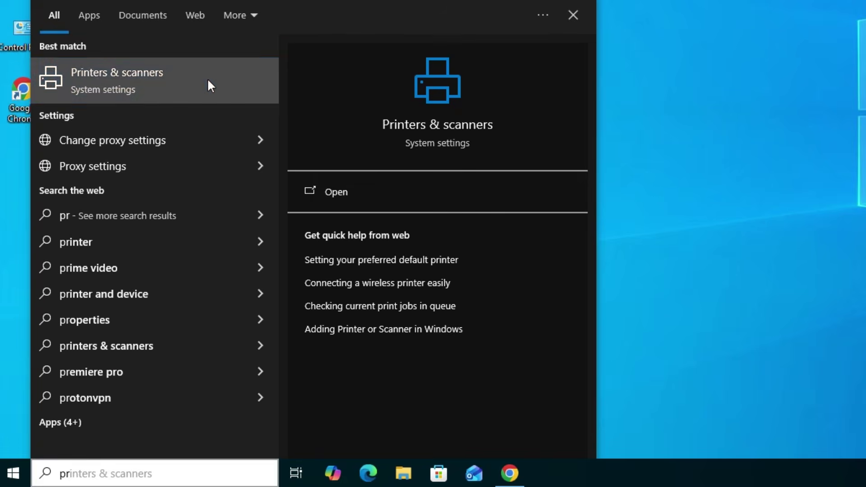
left_click(207, 77)
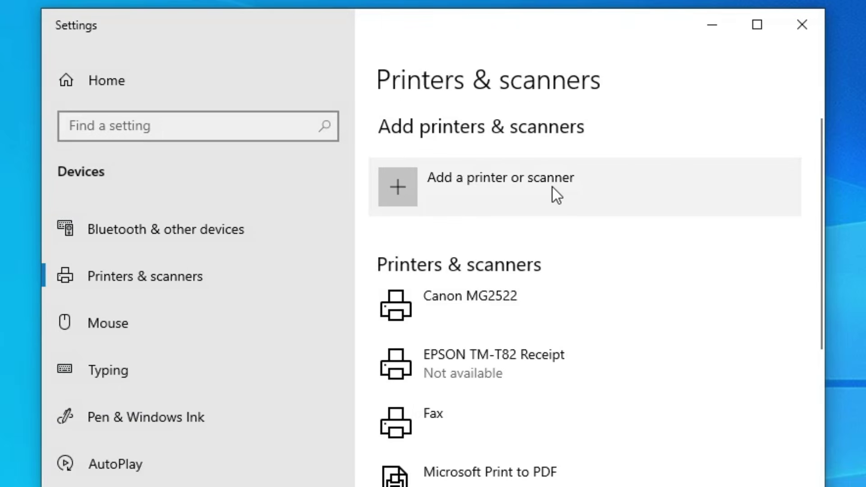
- Start adding an unlisted printer as a local or network printer with manual settings, and close the Settings window
left_click(514, 190)
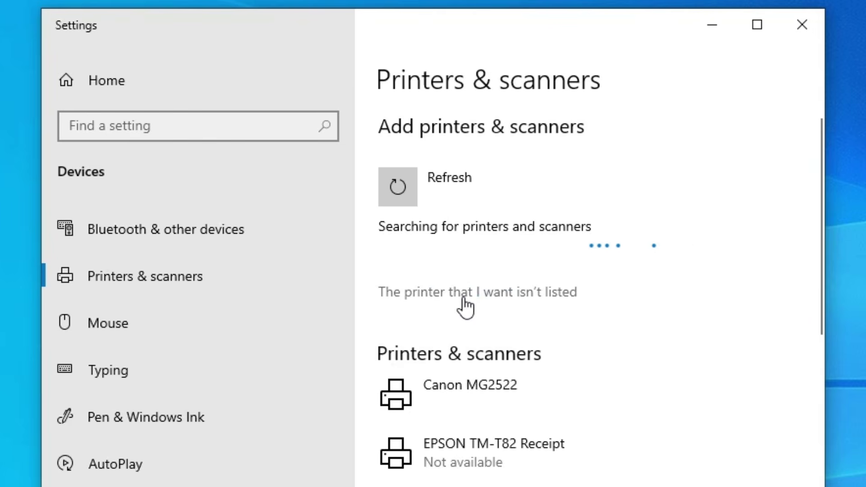
left_click(548, 298)
left_click(801, 24)
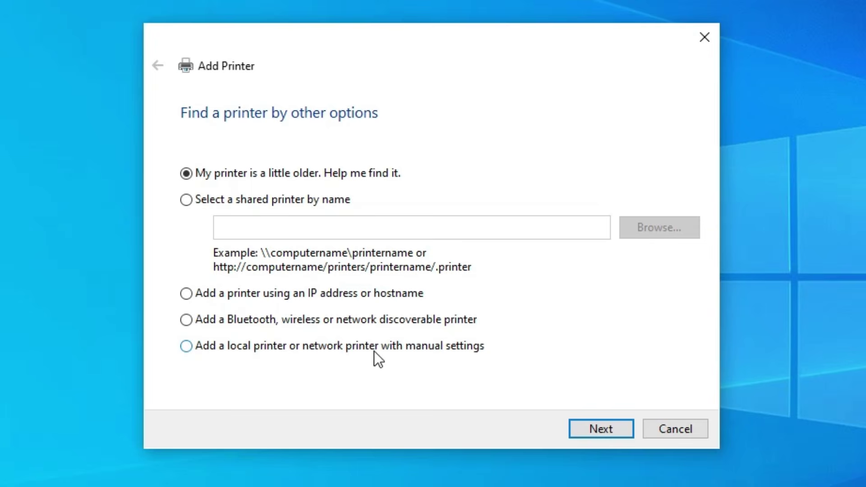
left_click(452, 349)
left_click(610, 429)
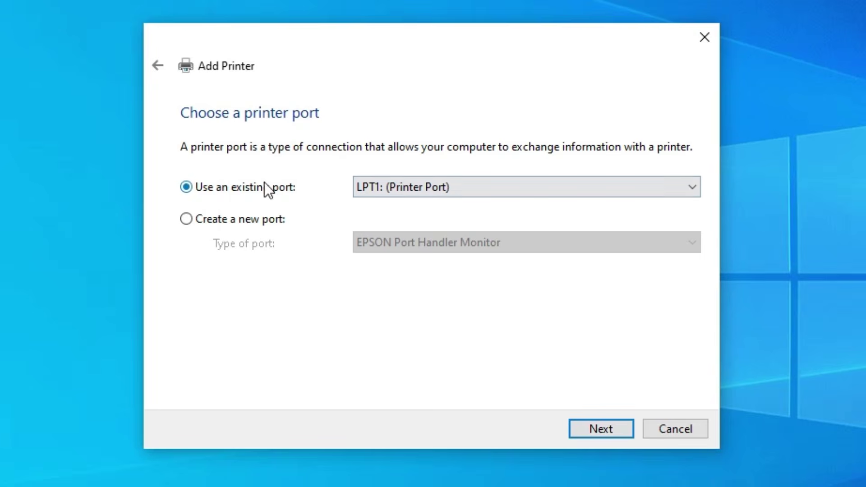
- Choose the existing port USB_001 (Local Port) for the new printer
left_click(456, 181)
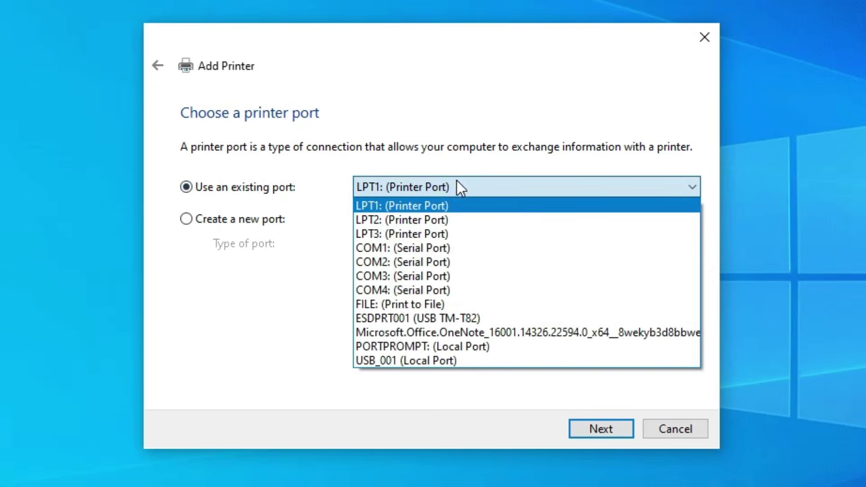
left_click(472, 360)
left_click(612, 430)
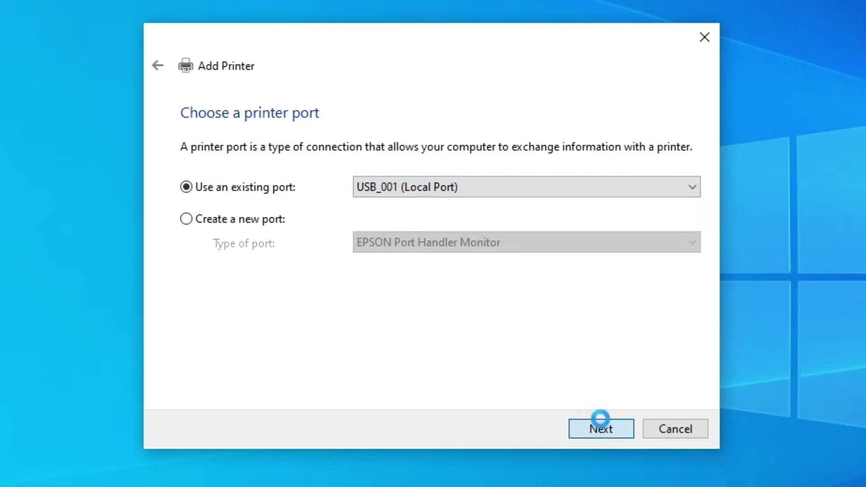
- Load the E_BF1YWE driver file from the WINX64 folder in the desktop's L3250_64bit_v38000 folder and select EPSON L3250 Series
left_click(630, 357)
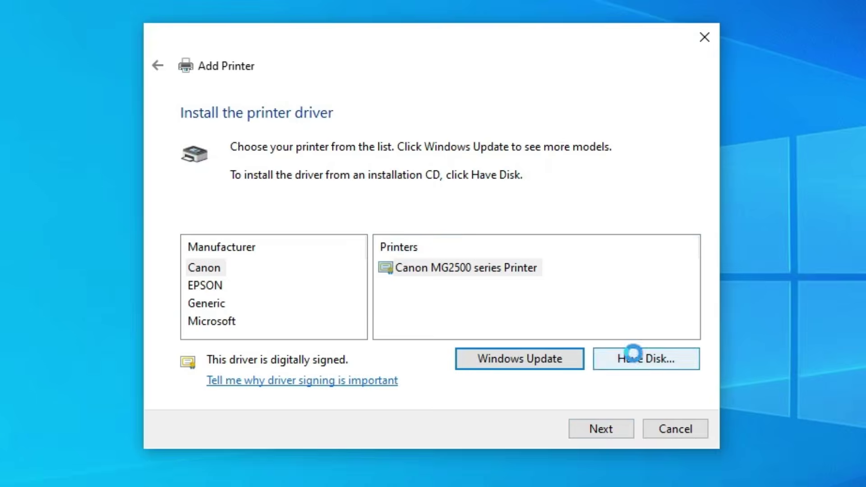
left_click(582, 332)
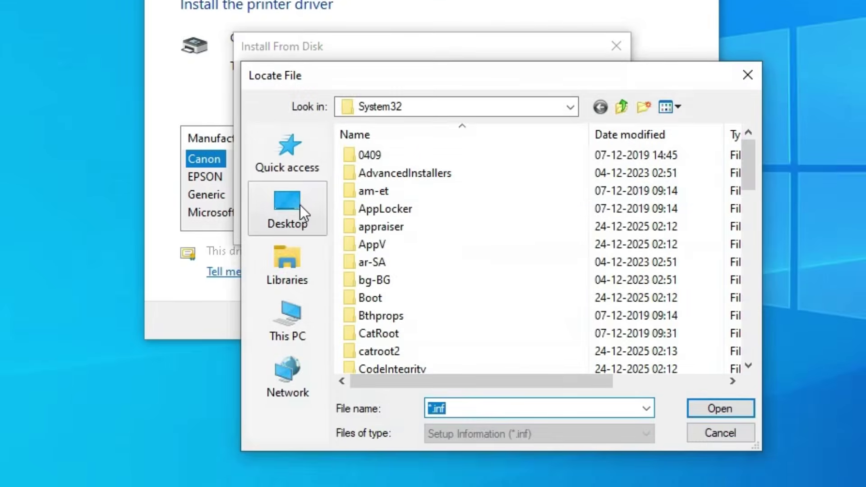
left_click(300, 205)
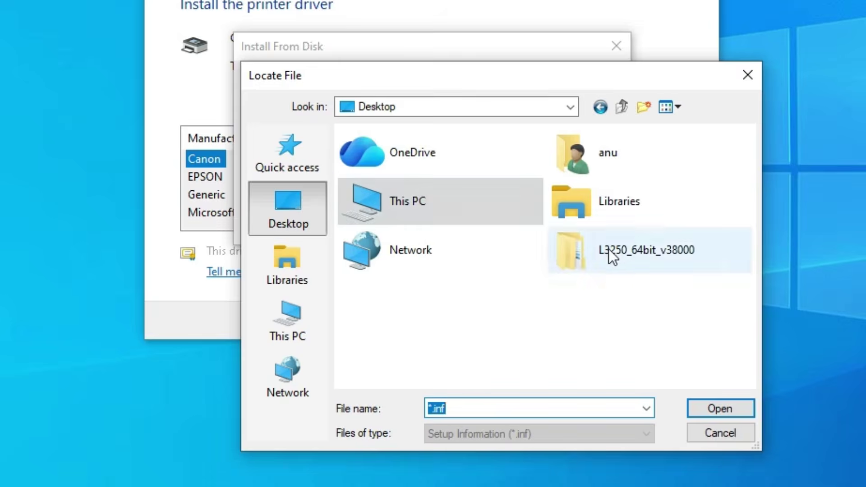
double_click(639, 249)
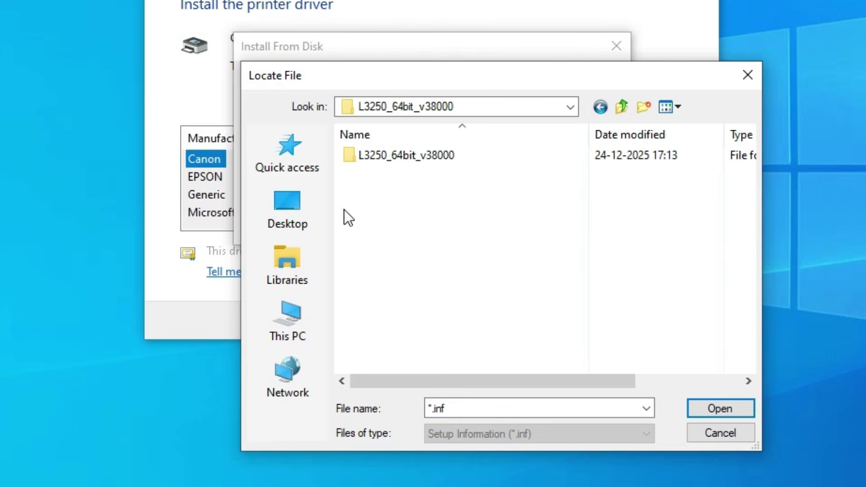
double_click(393, 162)
double_click(396, 160)
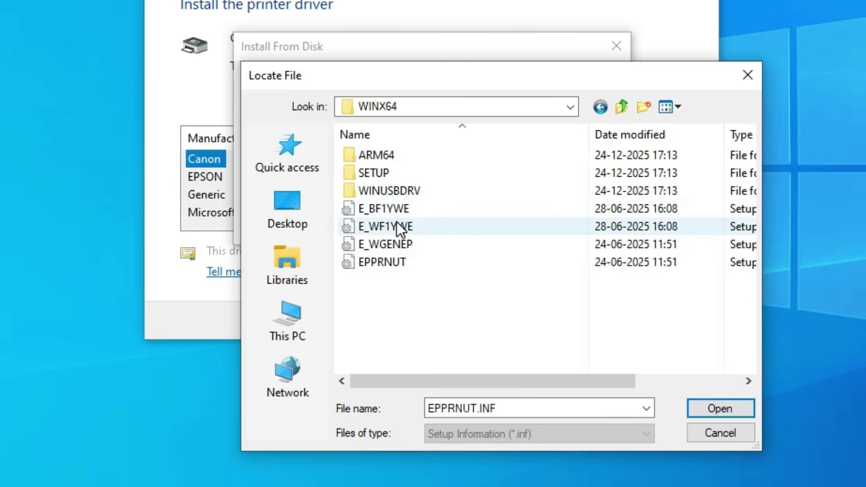
left_click(377, 209)
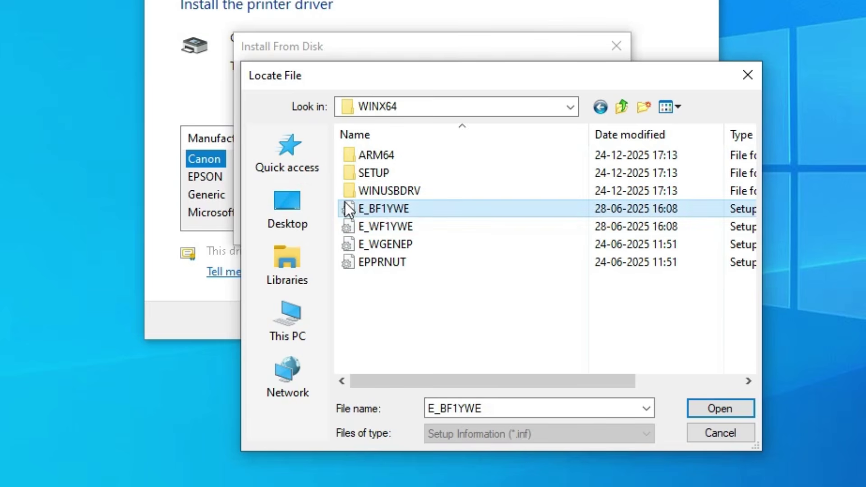
left_click(724, 408)
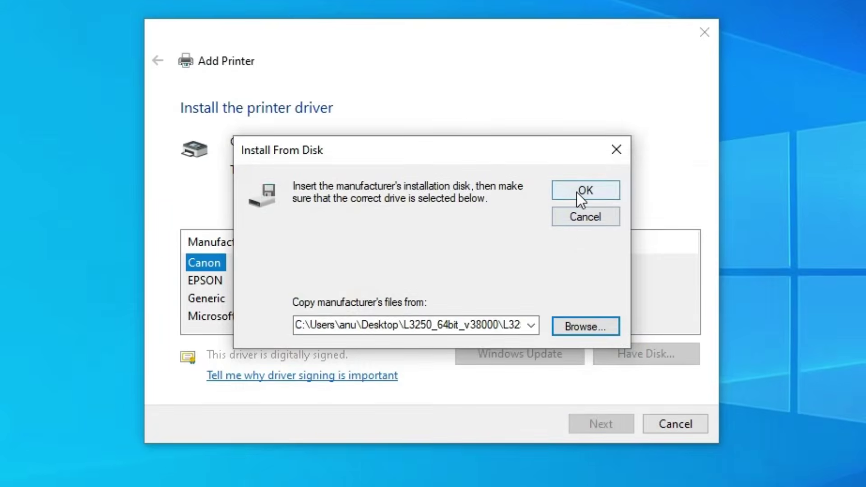
left_click(580, 87)
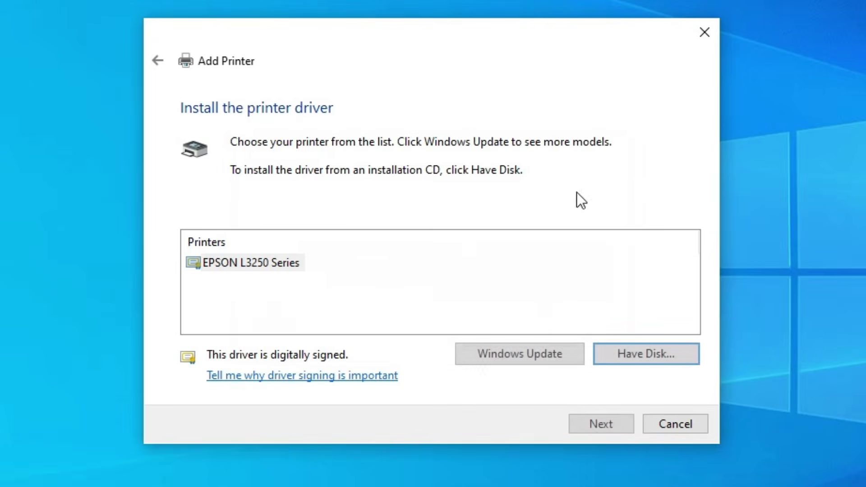
left_click(277, 265)
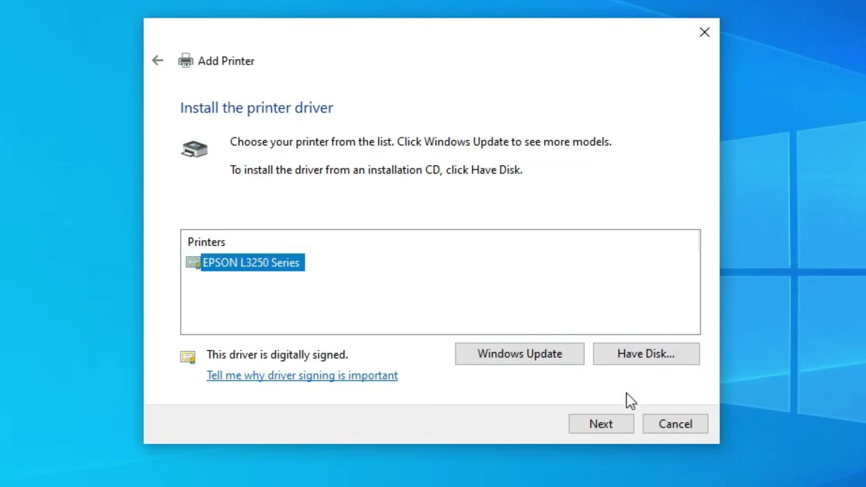
left_click(607, 424)
- Name the printer EPSON L3250 and finish adding it without sharing it
left_click(367, 144)
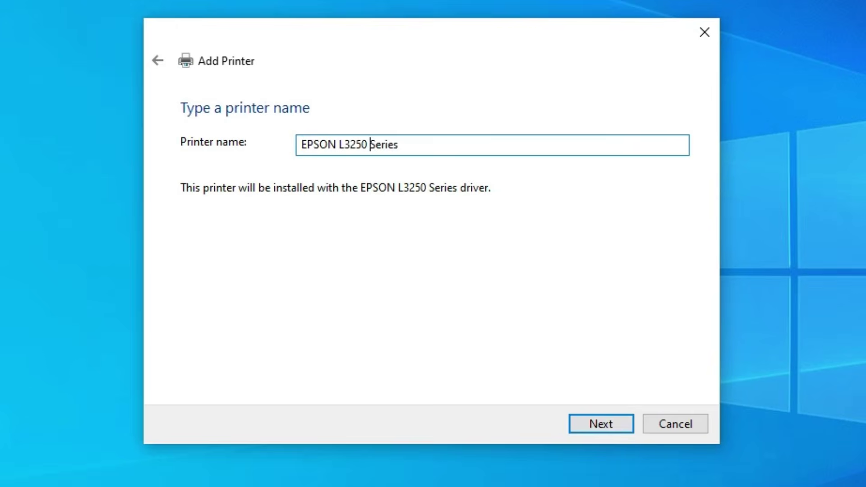
key("shift+End")
key("BackSpace")
left_click(623, 427)
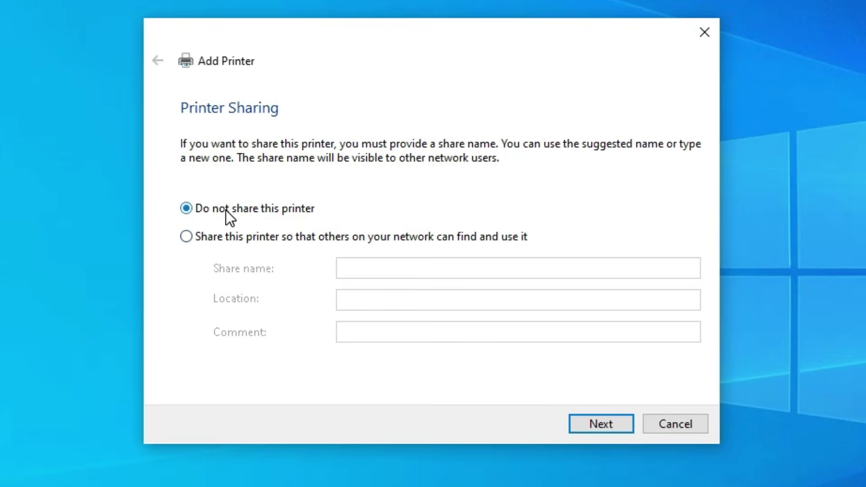
left_click(621, 427)
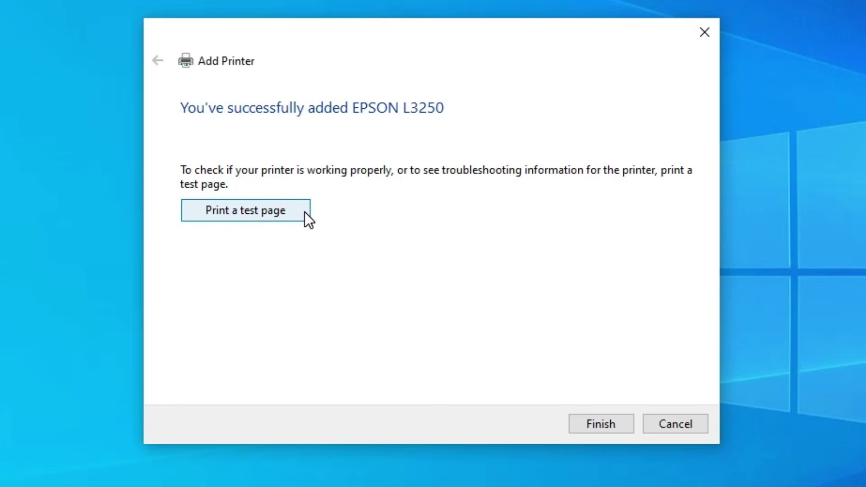
left_click(608, 416)
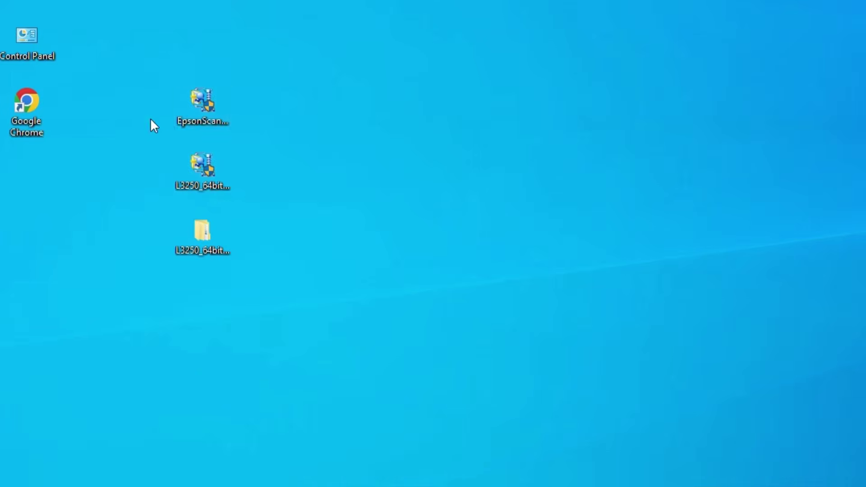
- Install Epson Scan 2 from the EpsonScan2 desktop installer, allowing device changes and accepting the license agreement
right_click(212, 116)
left_click(284, 84)
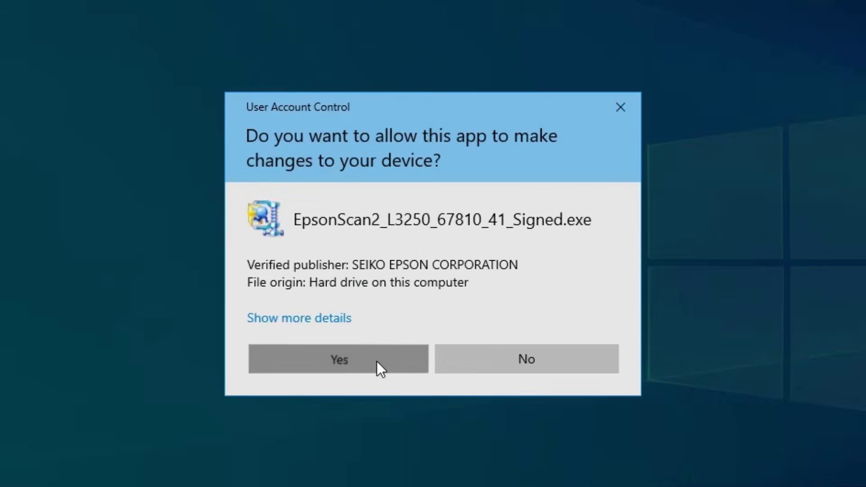
left_click(378, 361)
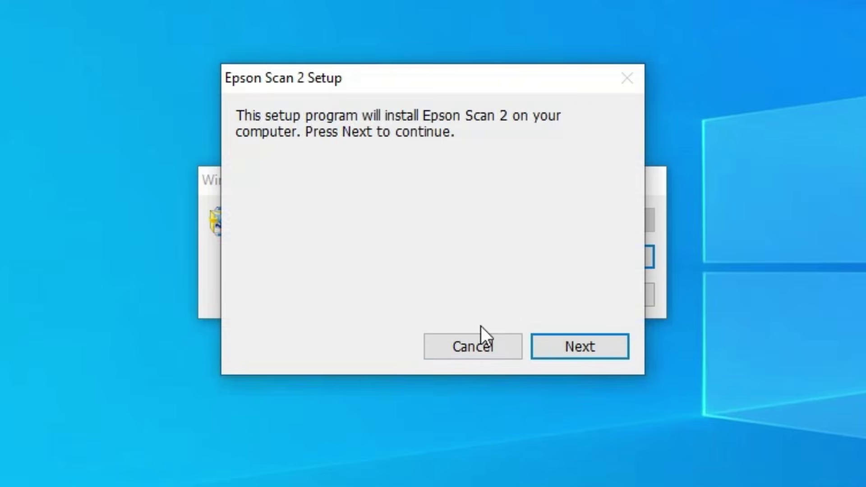
left_click(577, 340)
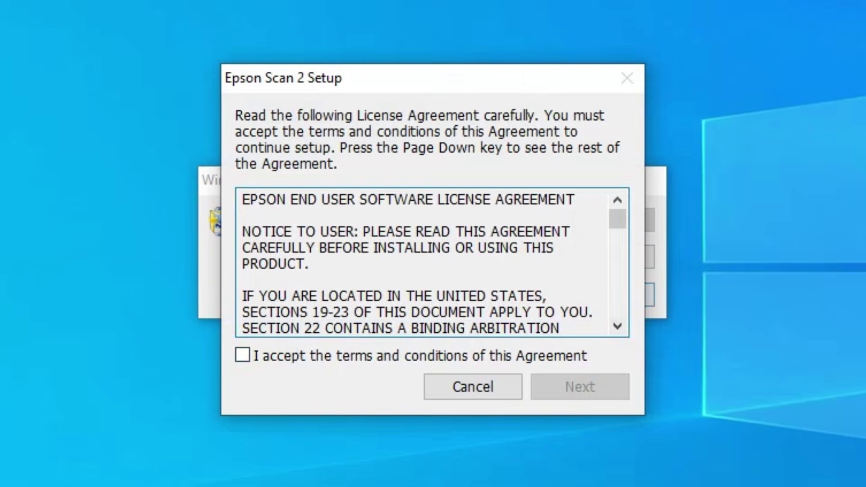
left_click(384, 361)
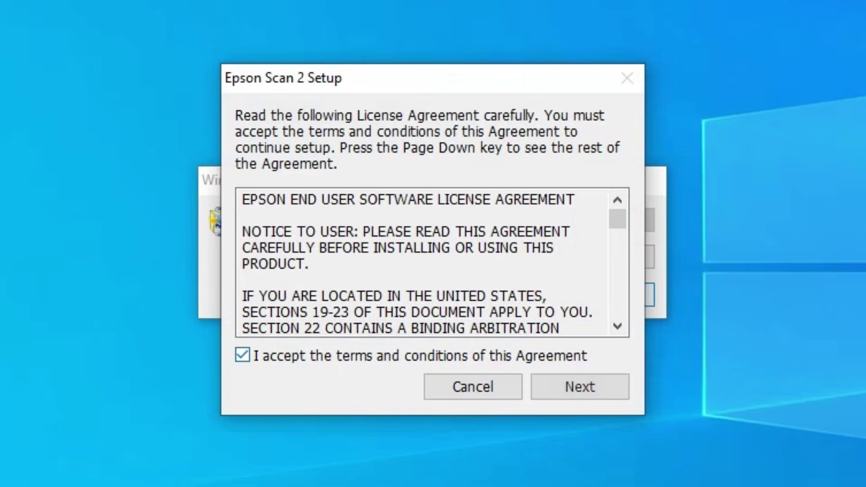
left_click(592, 394)
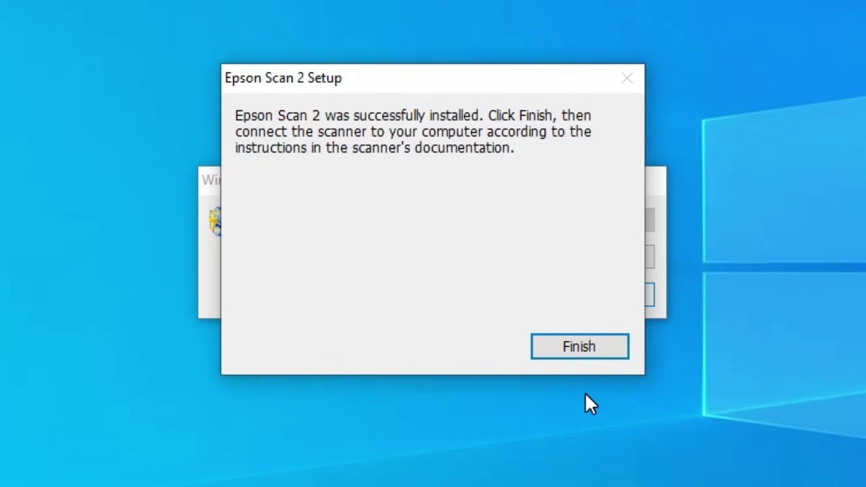
left_click(614, 353)
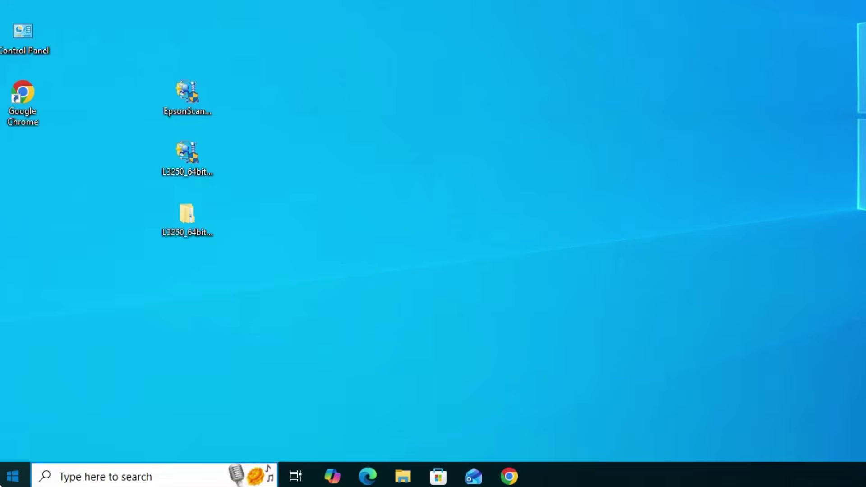
- Check the Printers & scanners settings for the EPSON L3250 printer and close the window
key("super")
type("p")
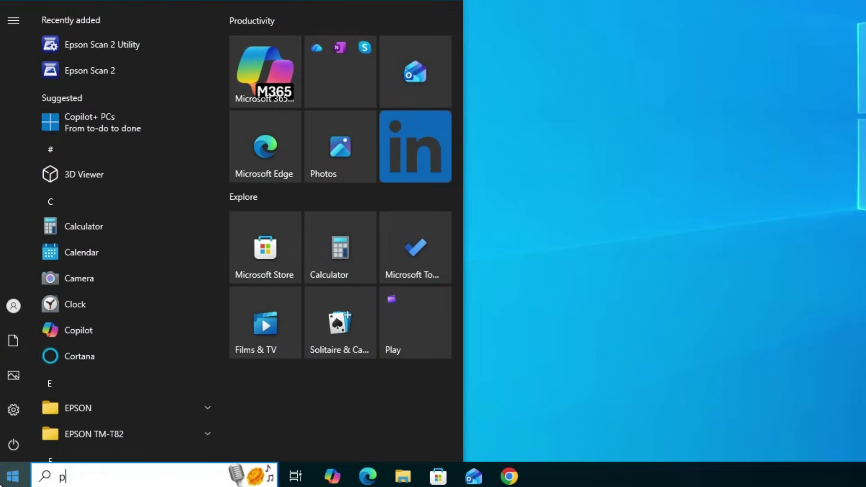
type("r")
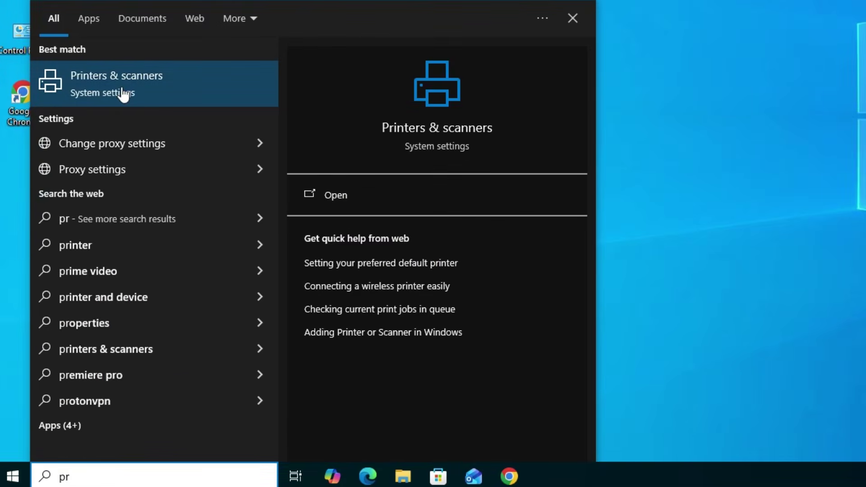
left_click(122, 91)
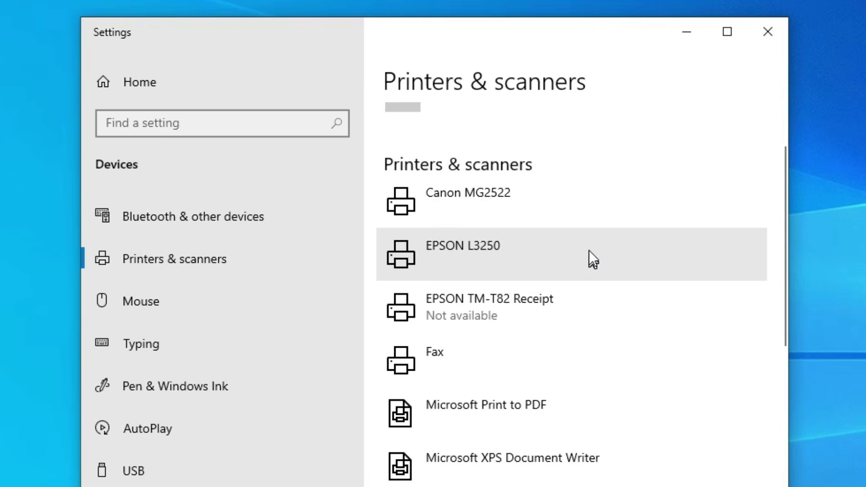
left_click(784, 38)
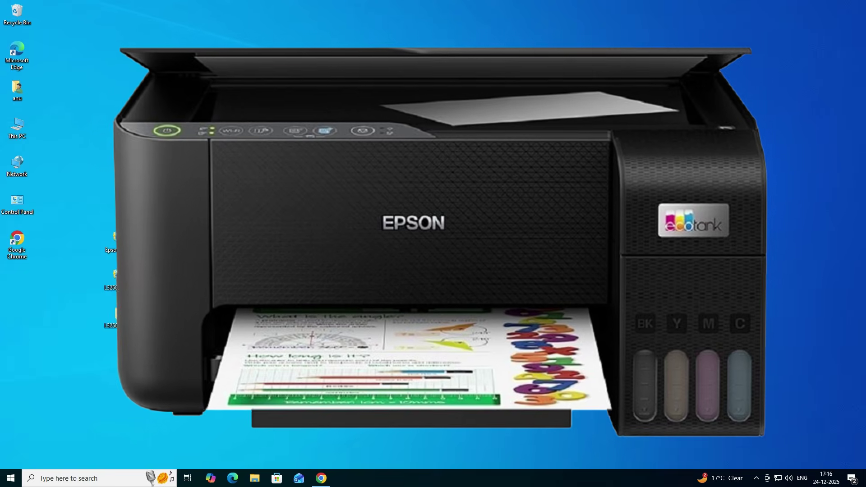